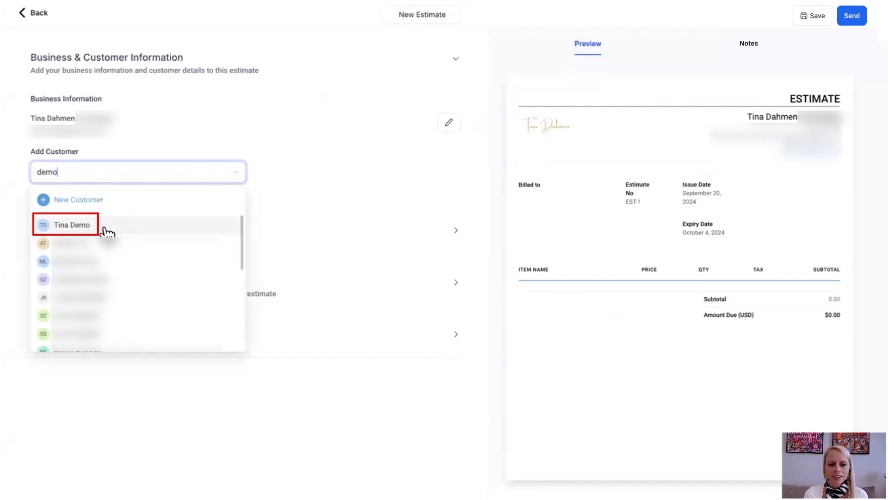
Select the matching demo contact as the estimate's customer and view the options for editing or clearing it
click(102, 227)
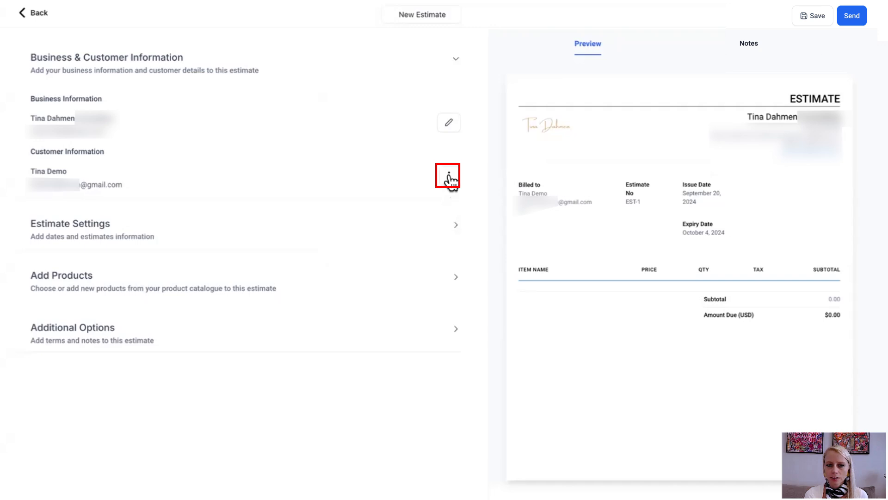
click(449, 178)
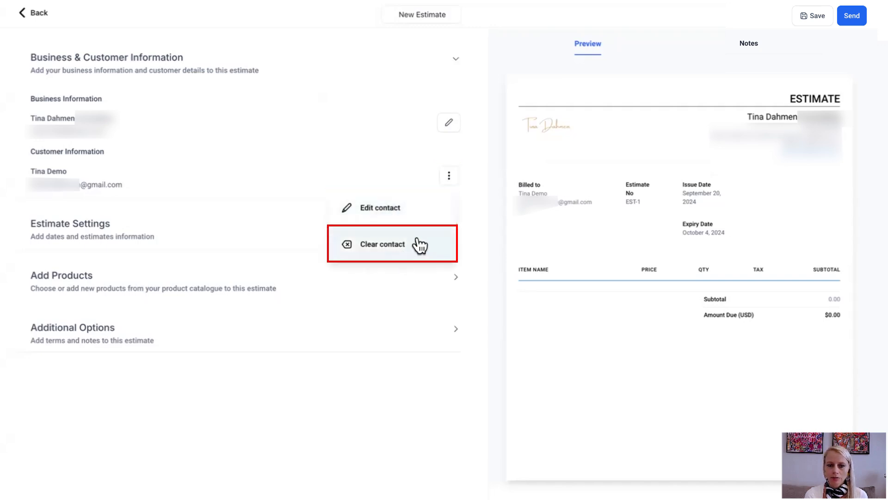
click(469, 188)
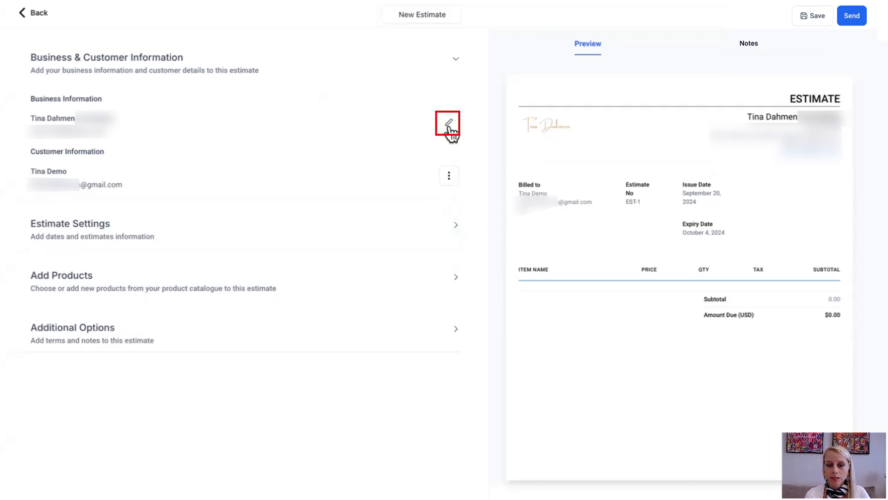
click(449, 129)
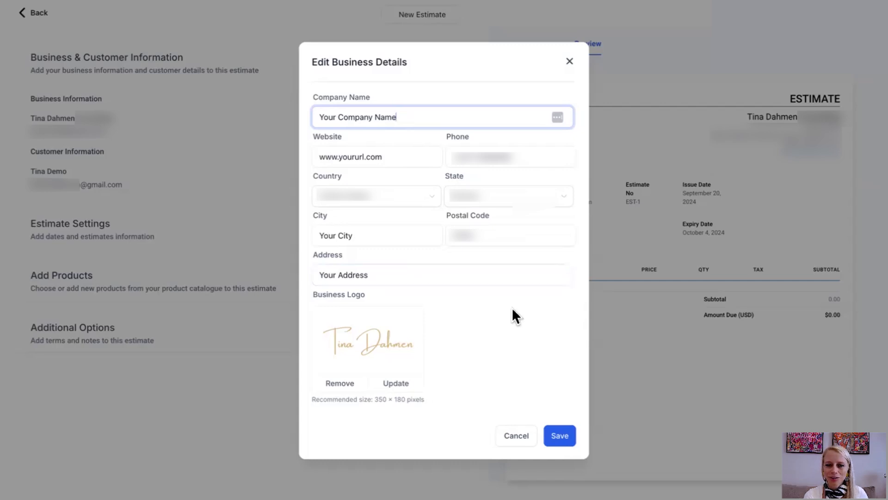
click(560, 436)
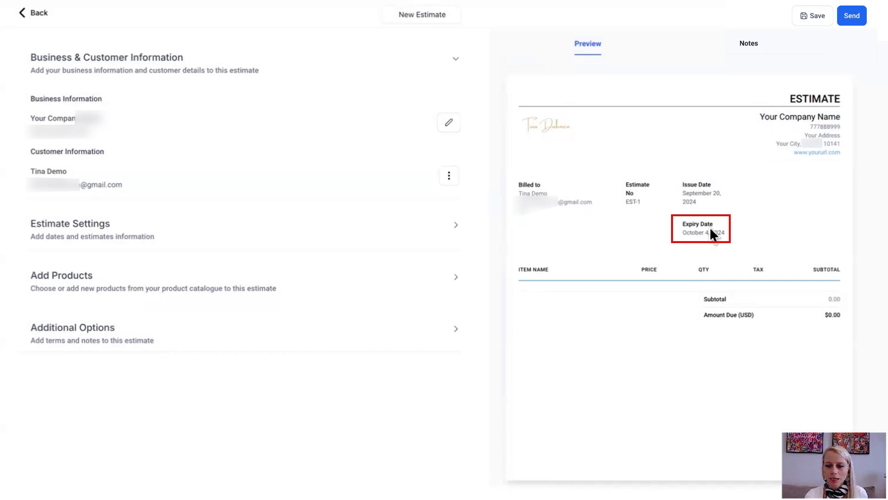
Set the estimate number to EST-87 and the expiry date to 2024-09-21 in the estimate settings
scroll(447, 192, down, 1)
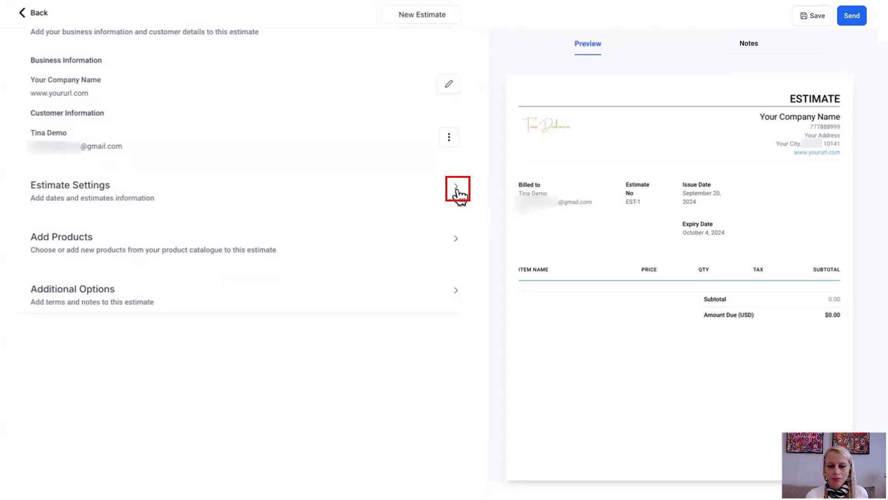
click(457, 189)
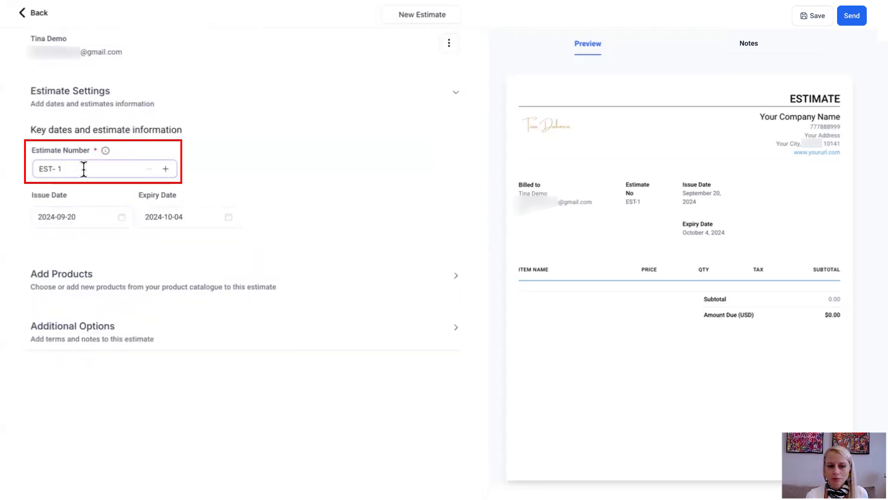
click(84, 168)
key(BackSpace)
text(87)
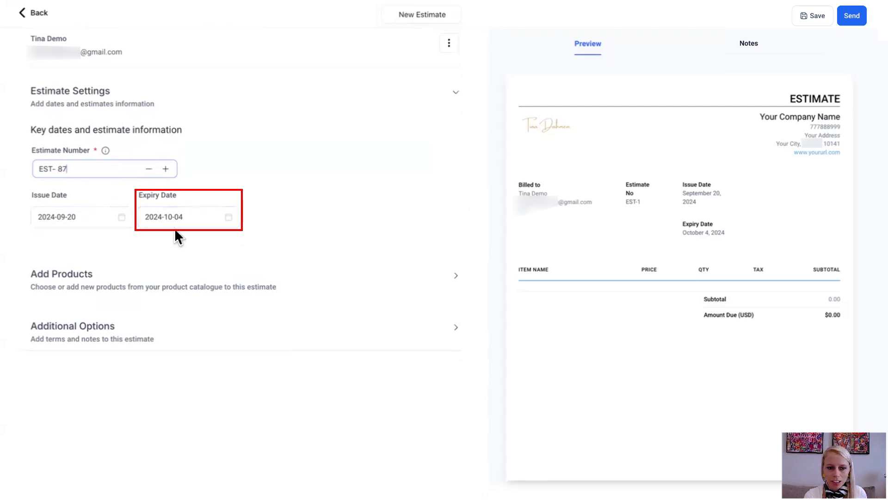
click(190, 217)
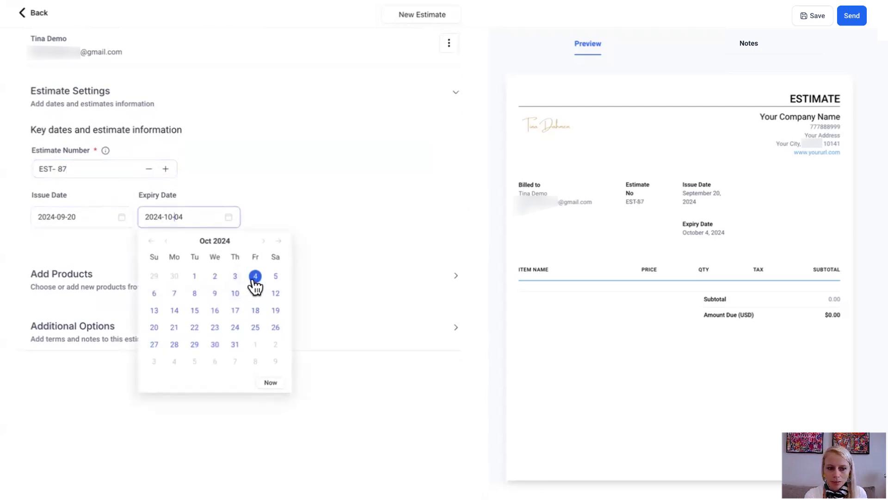
click(179, 329)
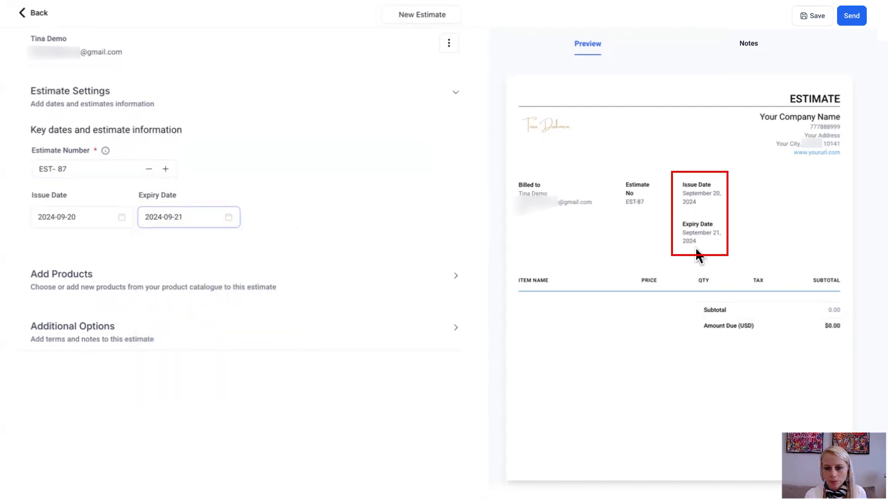
Add the Demo Subscription product at its price of 1 to the estimate
click(457, 278)
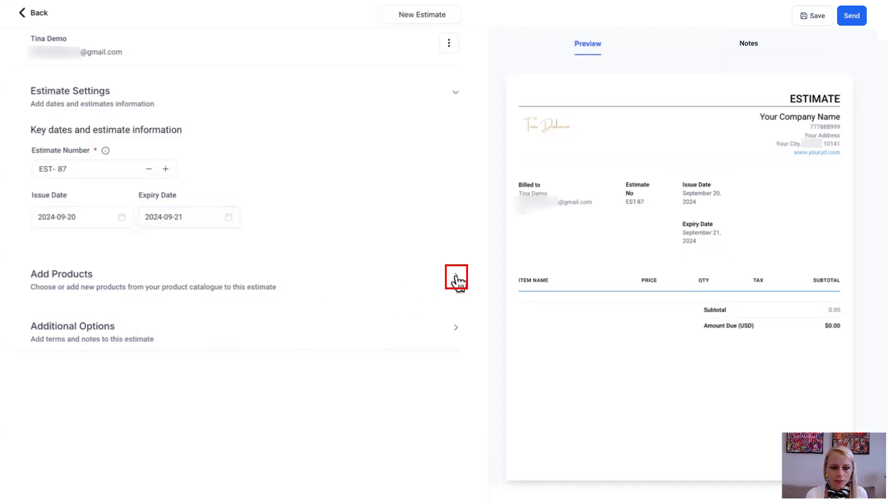
click(247, 253)
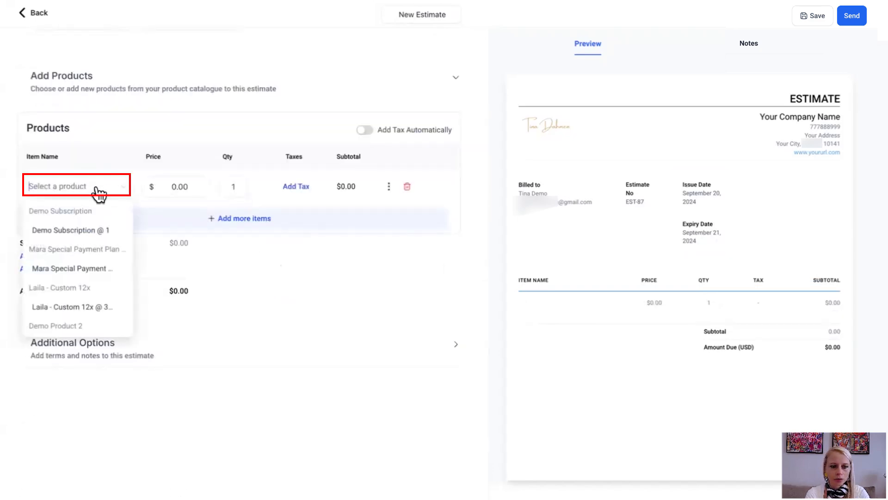
click(78, 233)
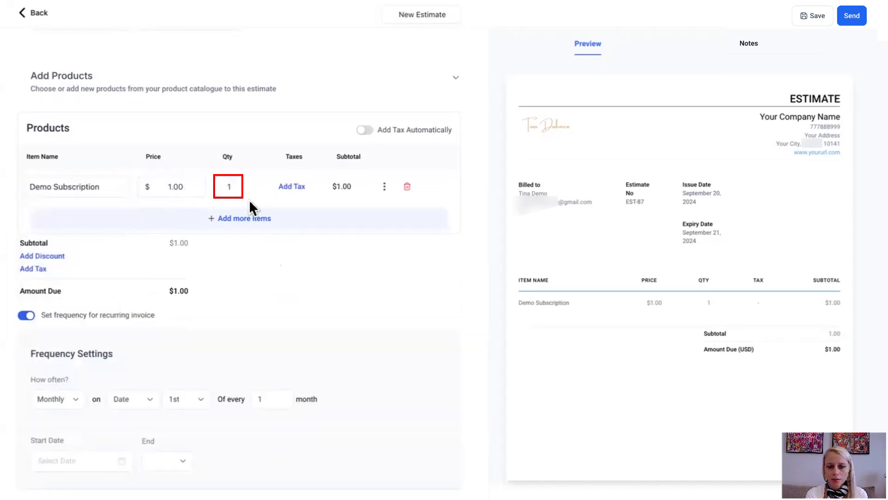
Delete the Demo Subscription line and add the same product to the estimate again
click(407, 190)
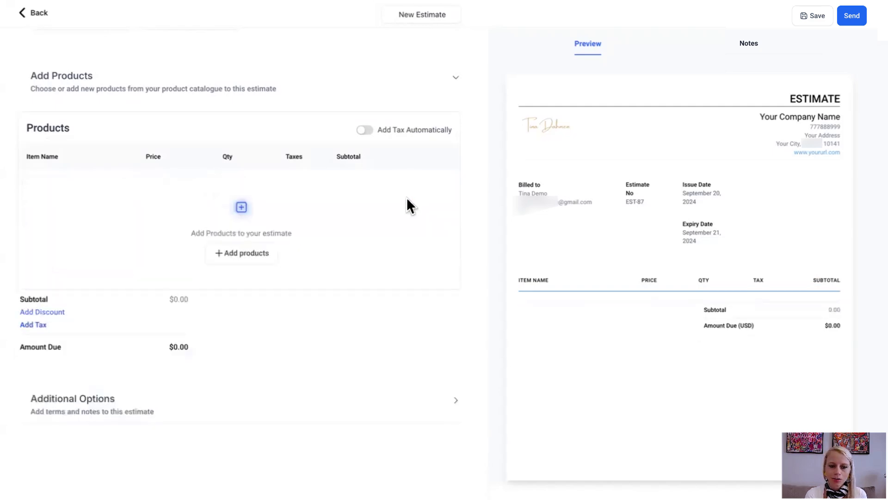
click(252, 256)
click(98, 230)
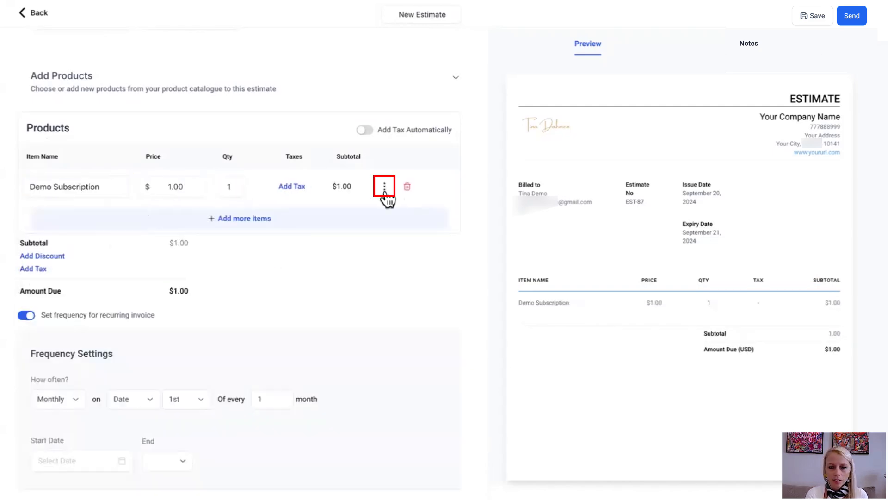
Look over the product line's options and try to add the 20% VAT tax to it manually
click(384, 186)
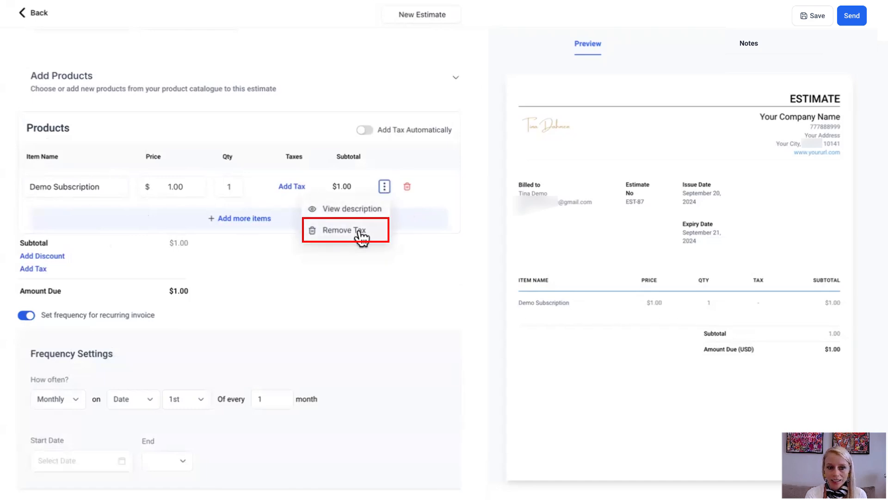
click(292, 195)
click(296, 186)
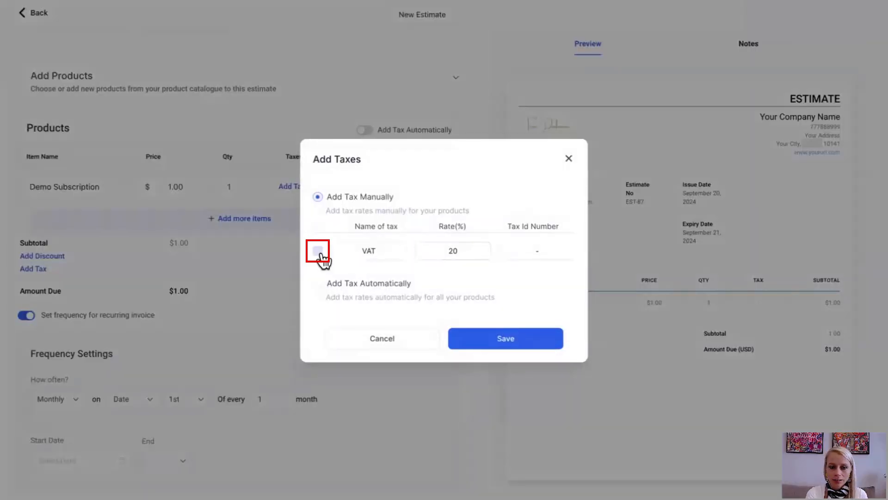
click(319, 253)
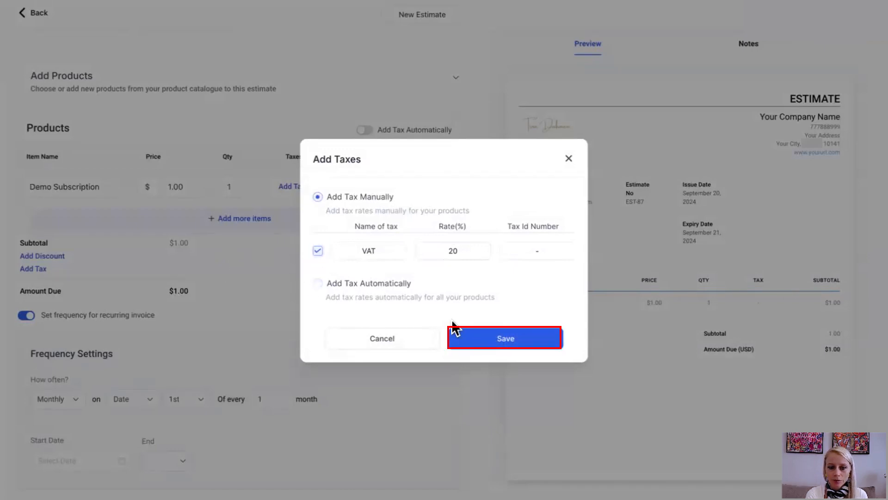
click(318, 283)
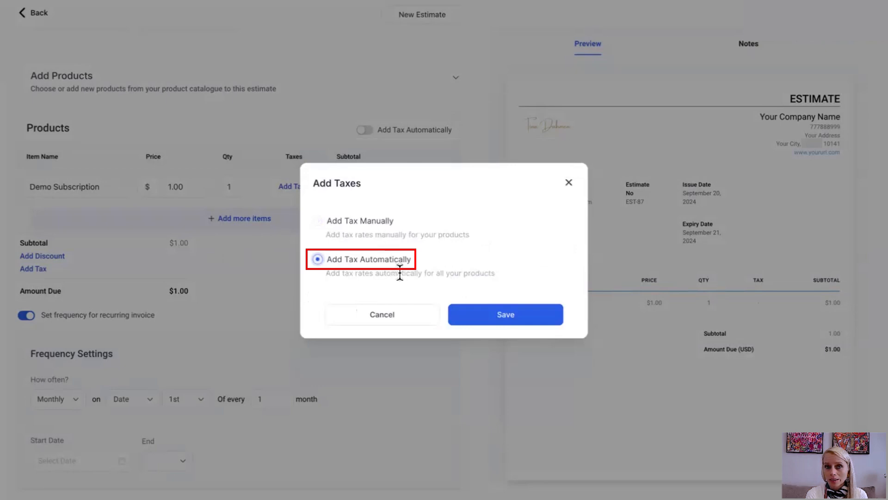
click(318, 221)
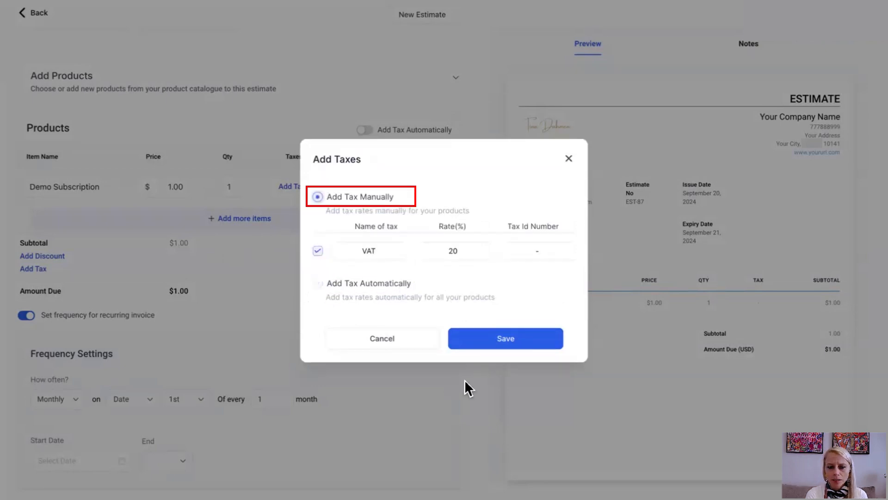
click(503, 342)
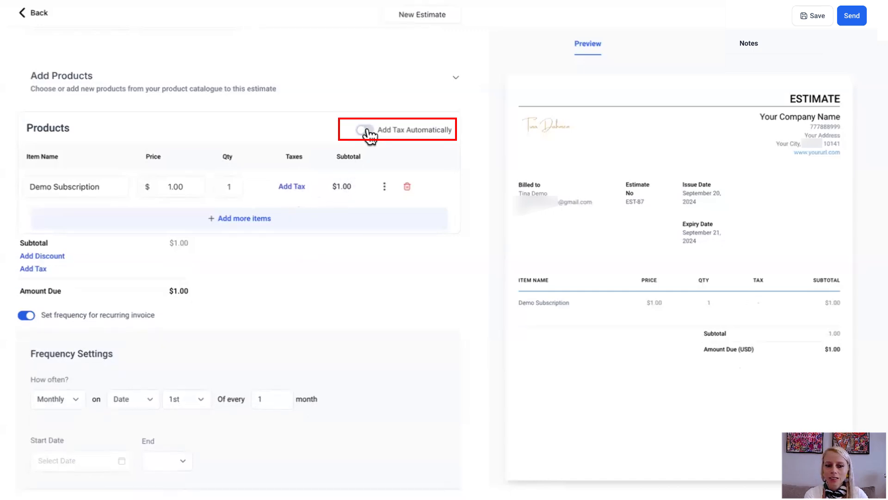
Turn on automatic tax for the products, check its notice, and turn it off again
click(365, 130)
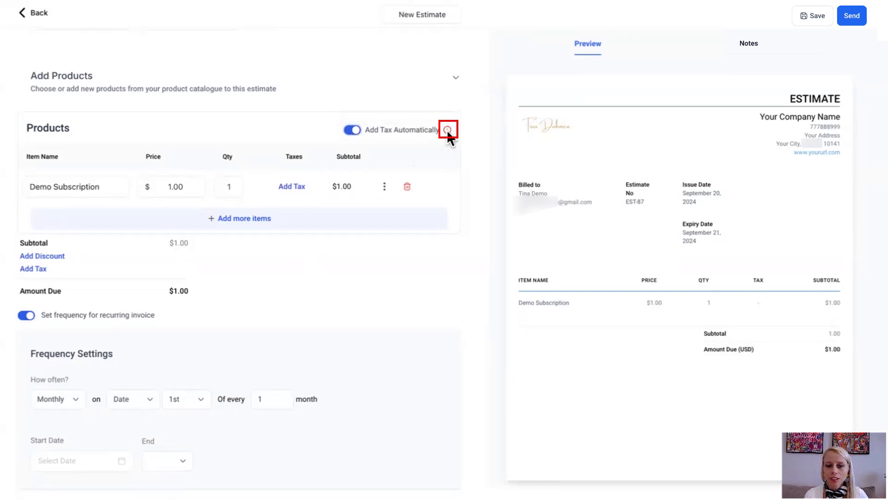
mouse_move(447, 135)
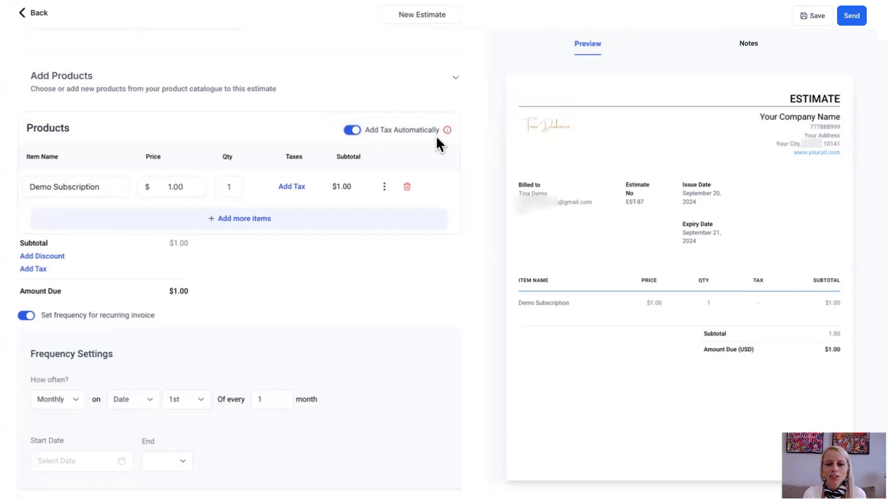
click(352, 131)
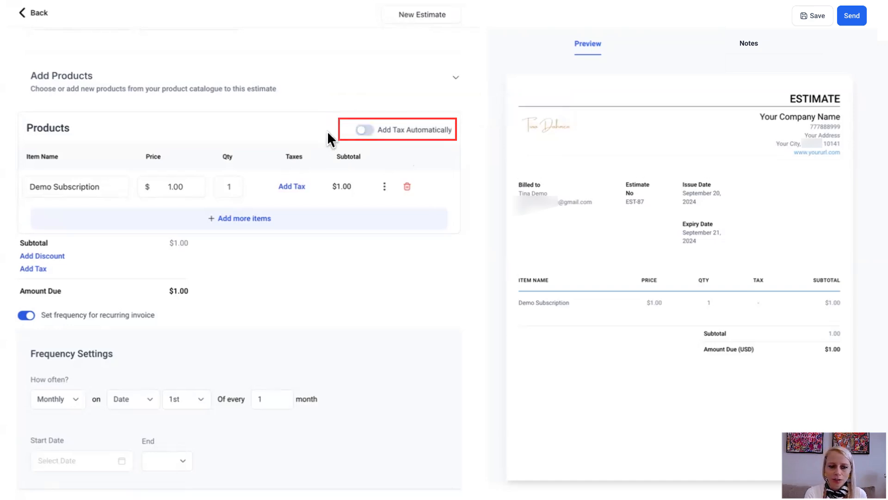
Review the recurring invoice's frequency choices, and set its start date to 2024-09-20 and its end to Never
scroll(435, 235, down, 1)
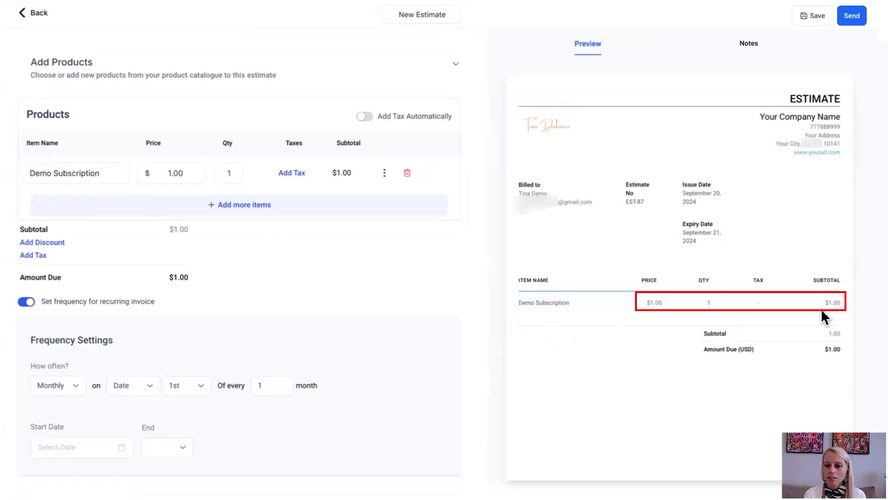
scroll(57, 177, down, 4)
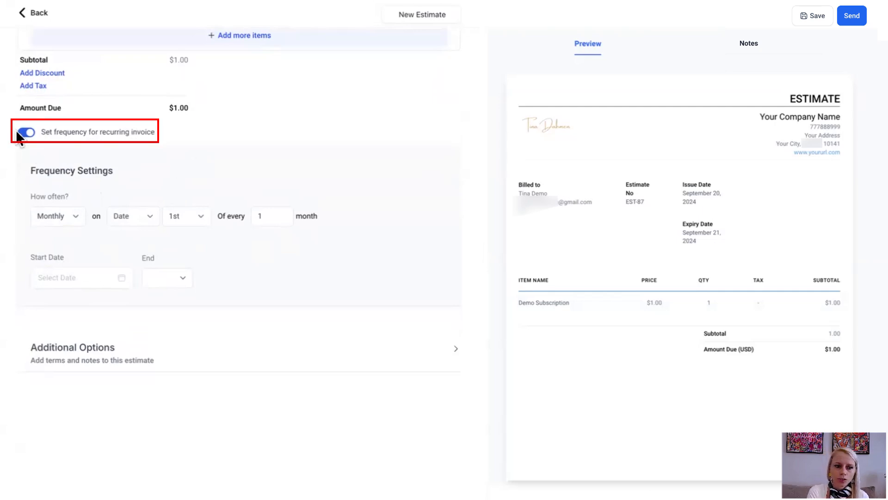
click(73, 216)
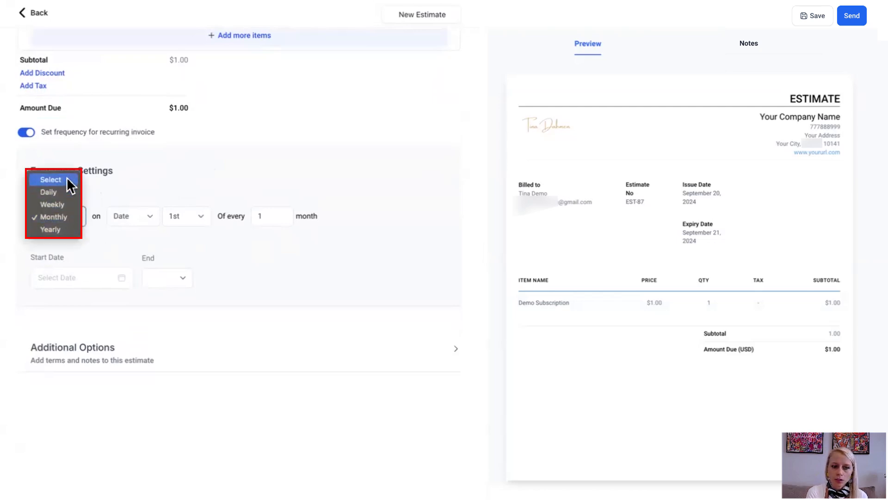
click(129, 233)
click(152, 221)
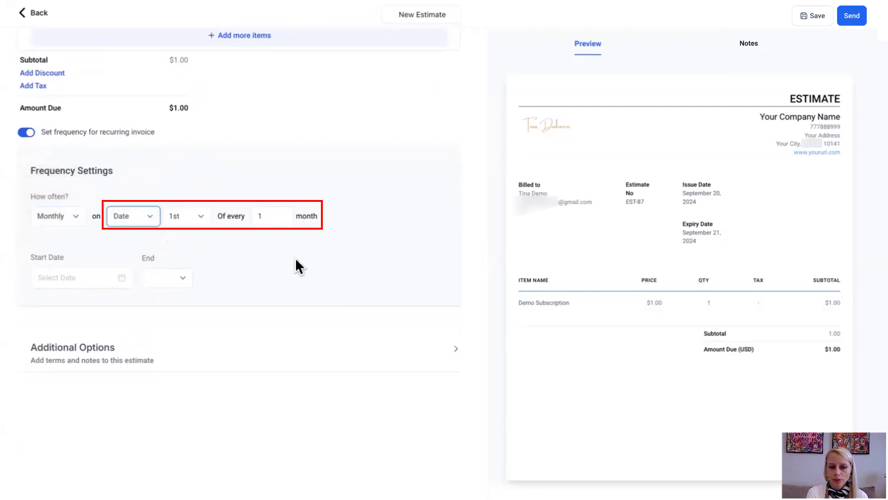
scroll(127, 276, down, 2)
click(78, 241)
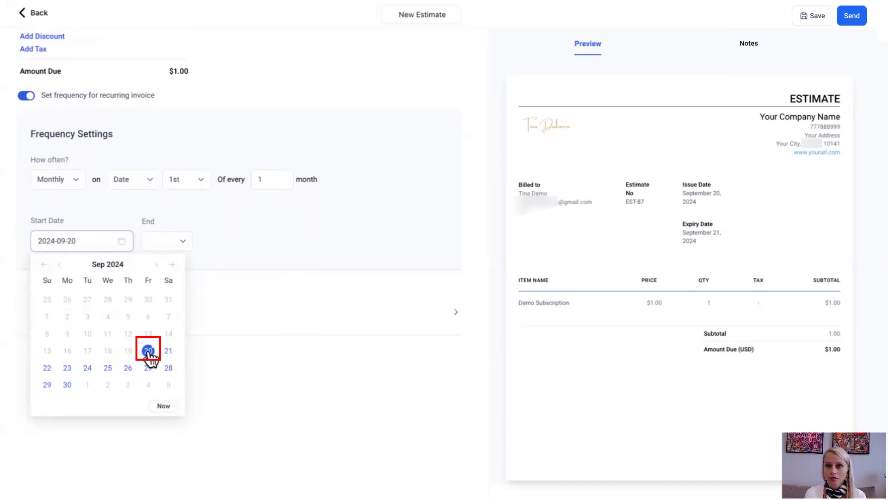
click(148, 350)
click(180, 244)
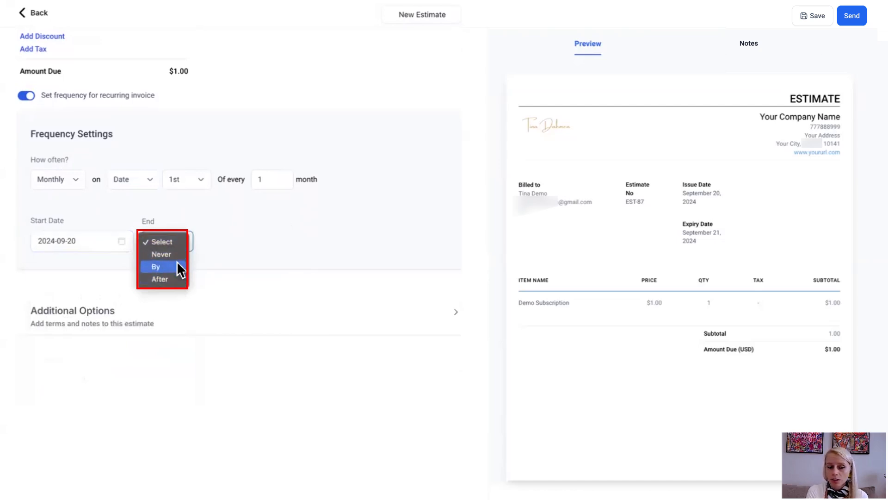
click(176, 254)
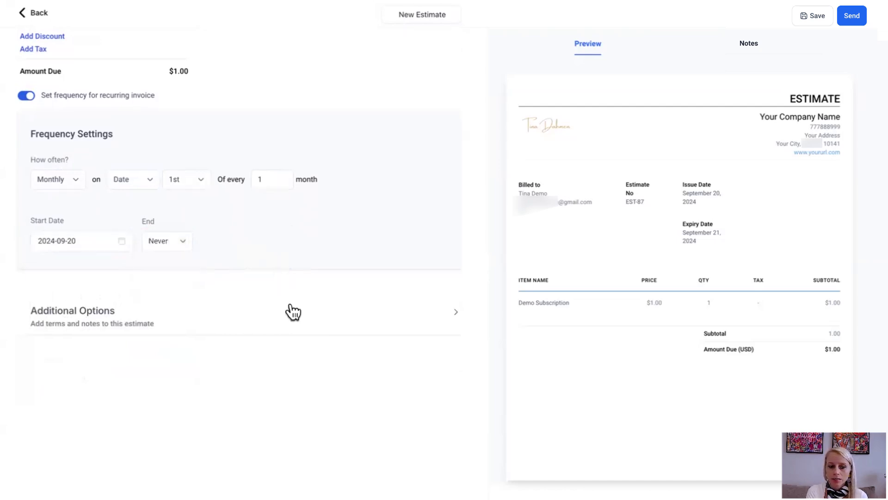
scroll(453, 319, down, 1)
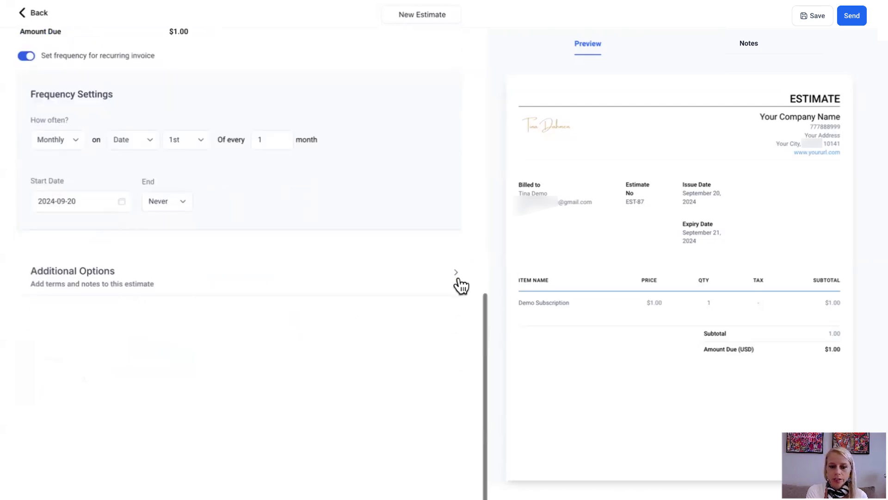
click(456, 274)
scroll(117, 329, down, 1)
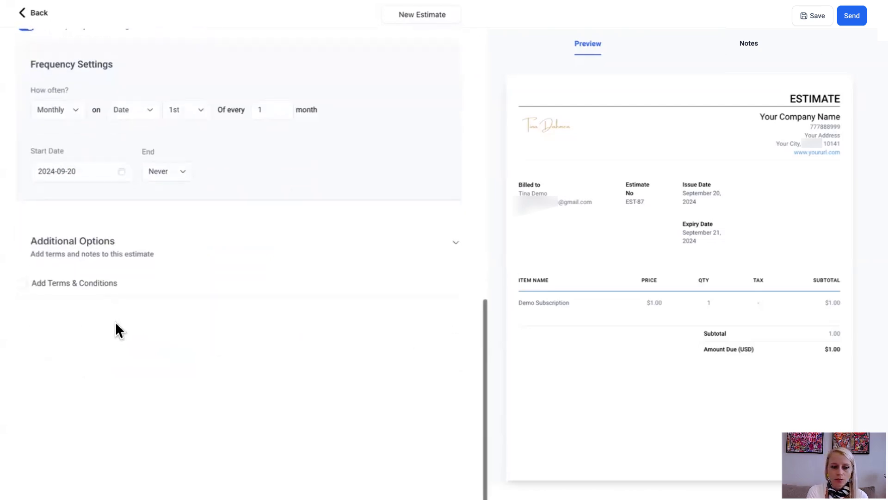
click(23, 283)
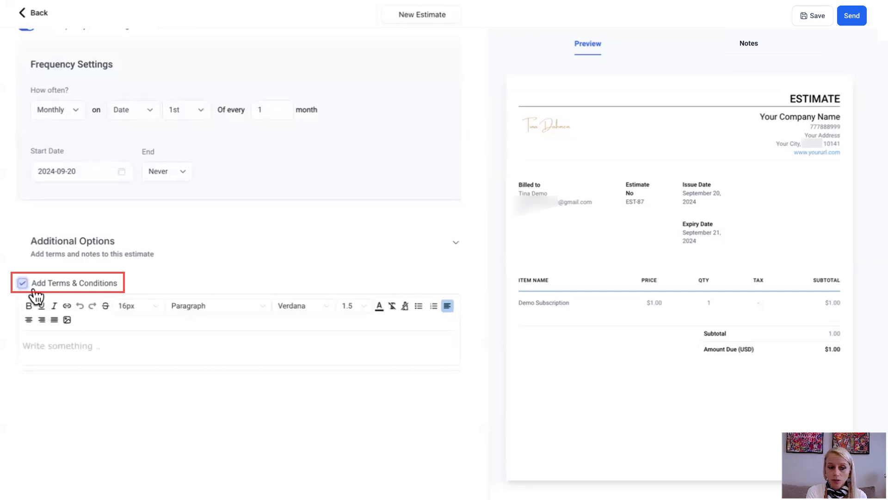
click(59, 346)
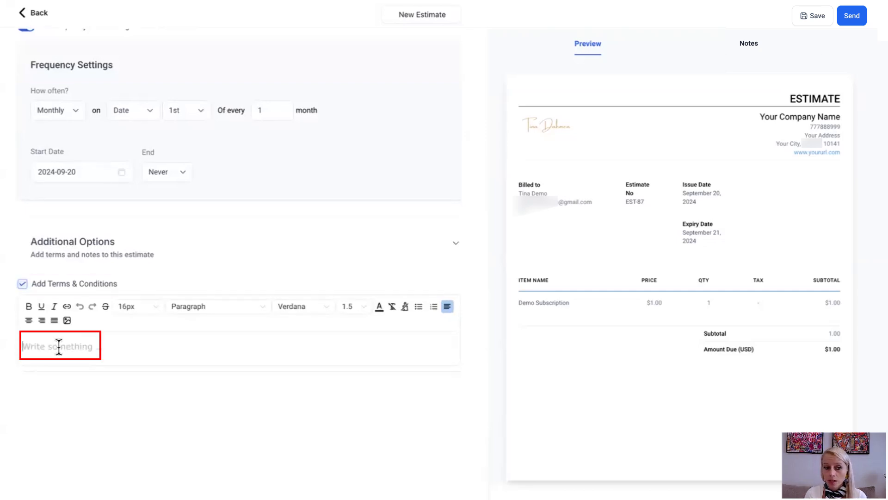
text(www.termsandcondition.com)
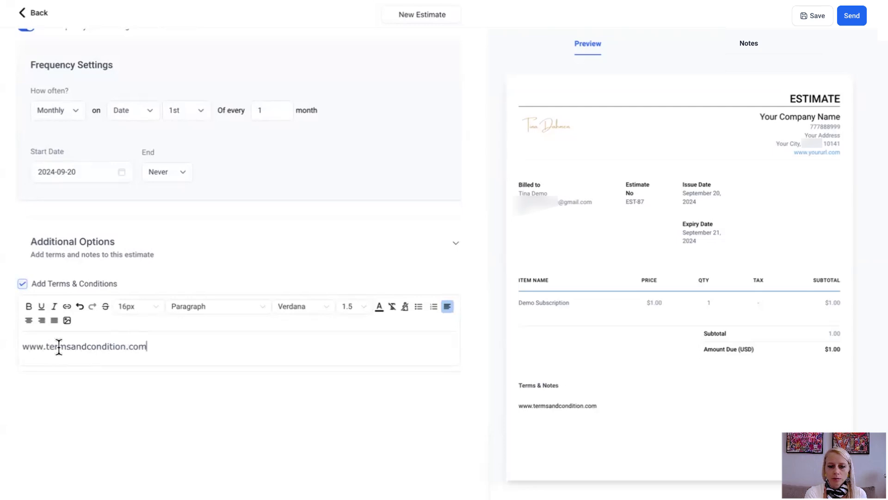
Check the notes attached to the estimate
scroll(258, 351, down, 2)
scroll(336, 348, up, 4)
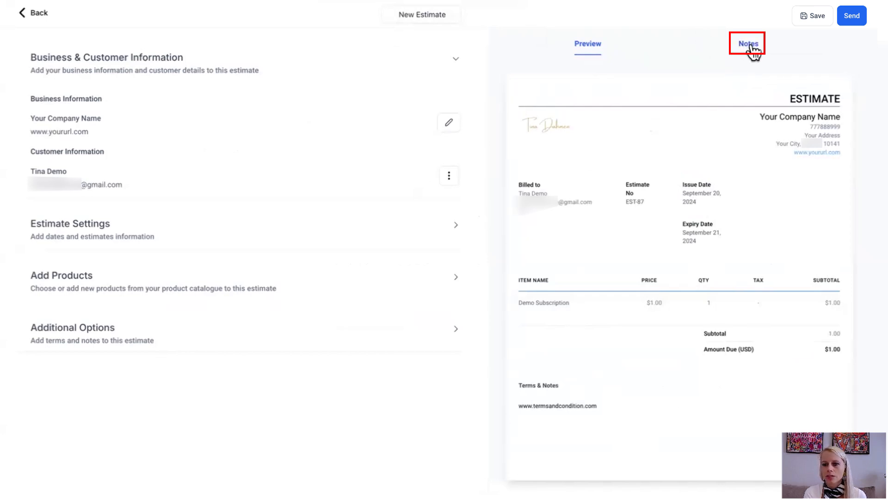
click(752, 47)
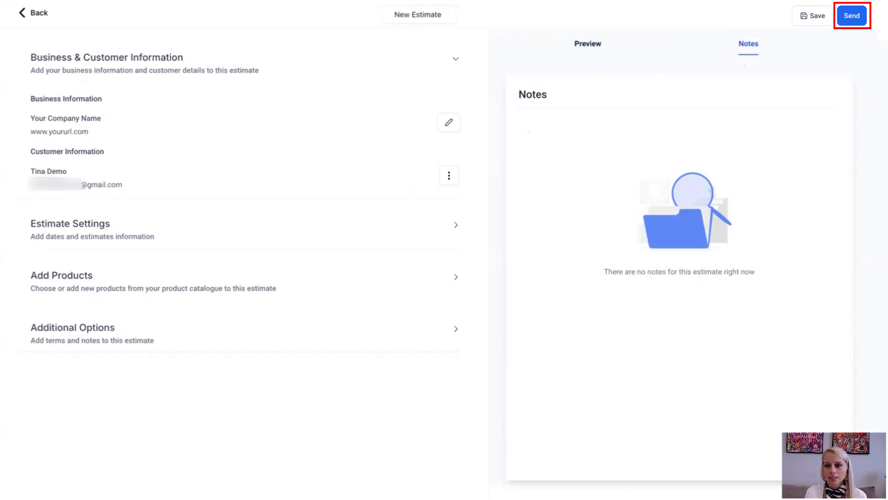
Prepare to send the estimate, naming it "SEO Estimate" and choosing delivery by Email only
click(432, 88)
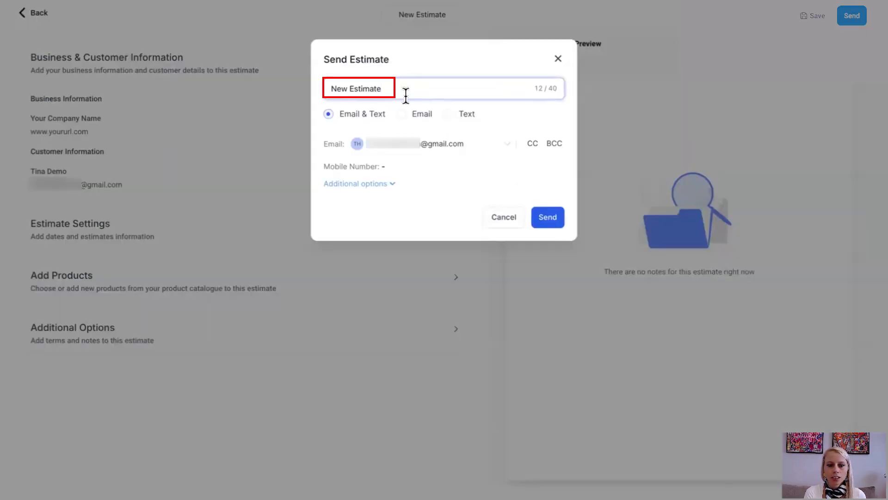
drag(406, 87, 331, 91)
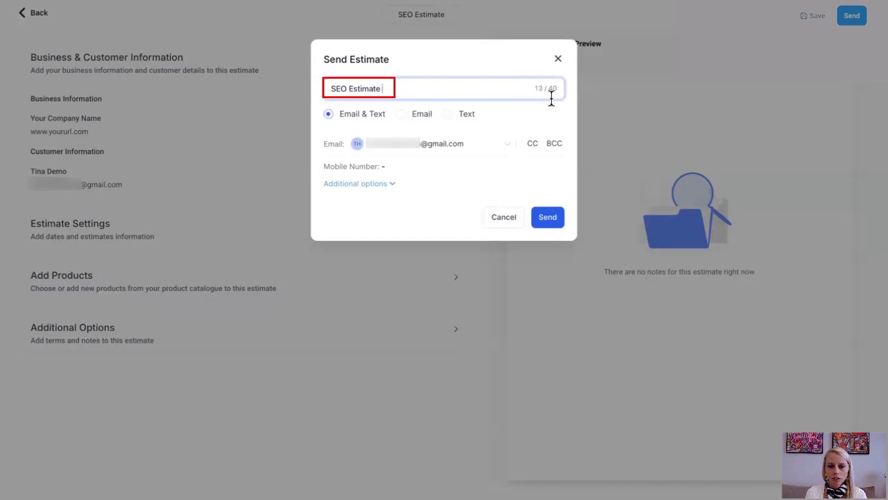
click(401, 116)
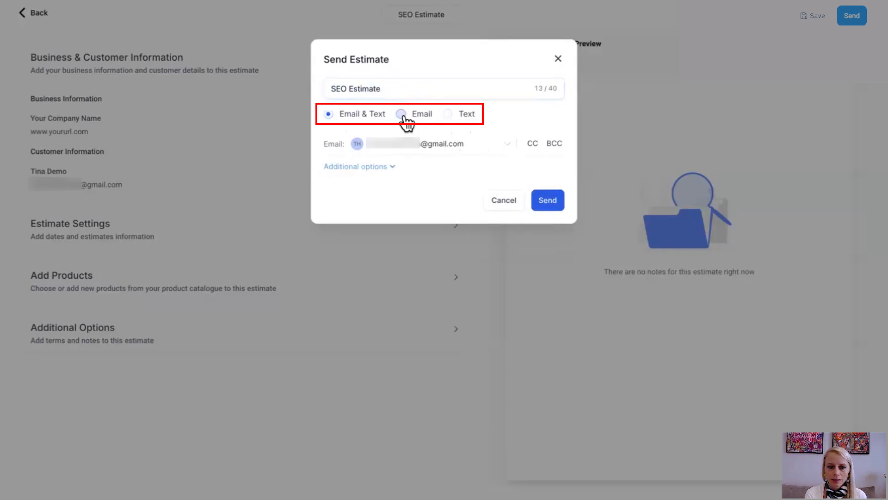
Try the Test estimate mode in the additional options, set it back to Live, and send the estimate
click(395, 167)
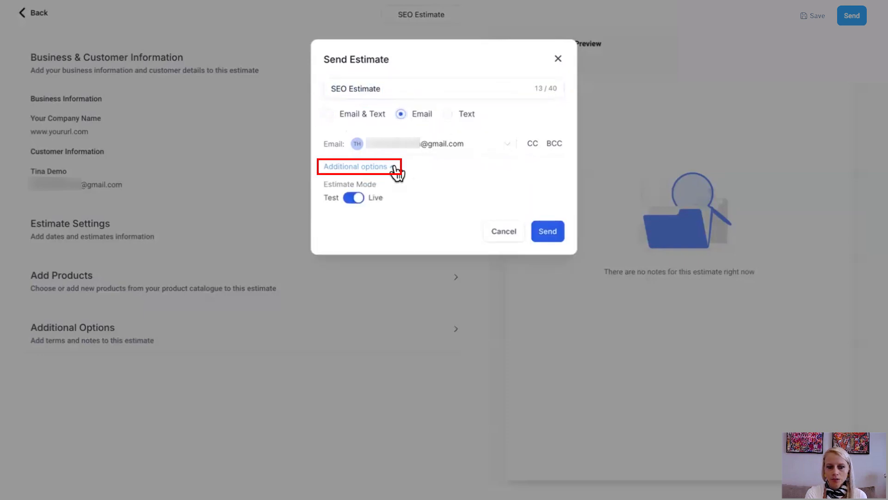
click(359, 199)
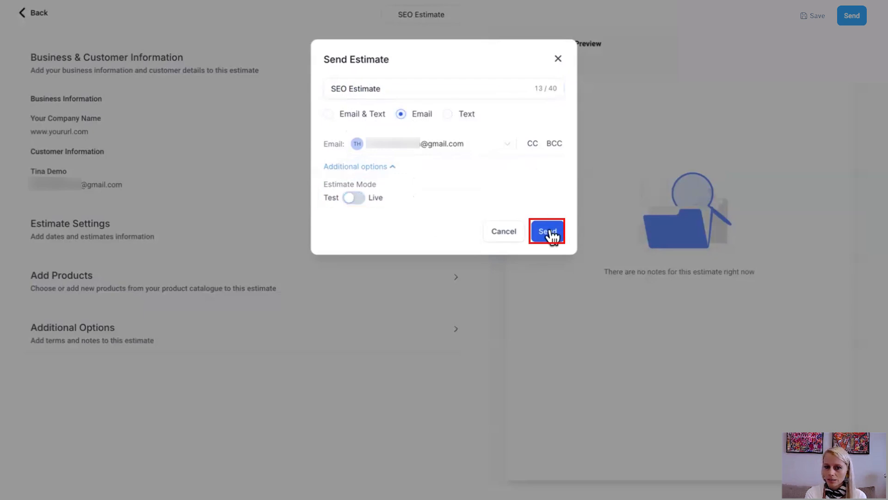
click(361, 200)
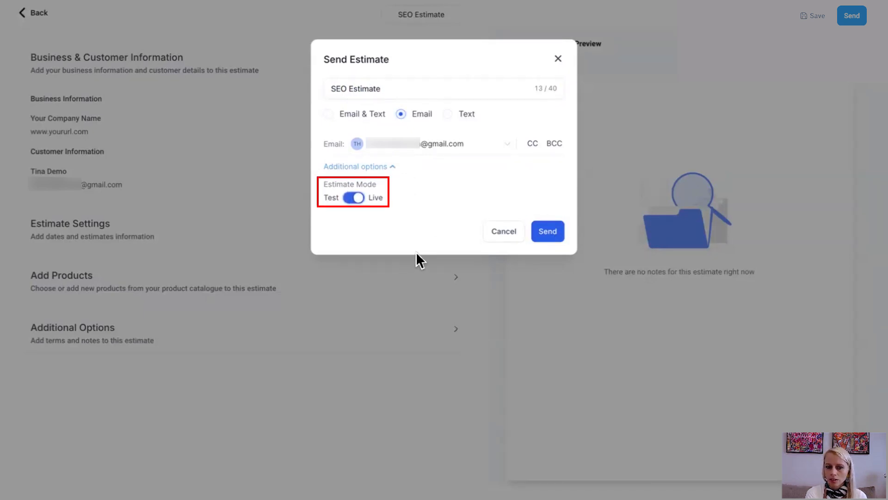
click(560, 239)
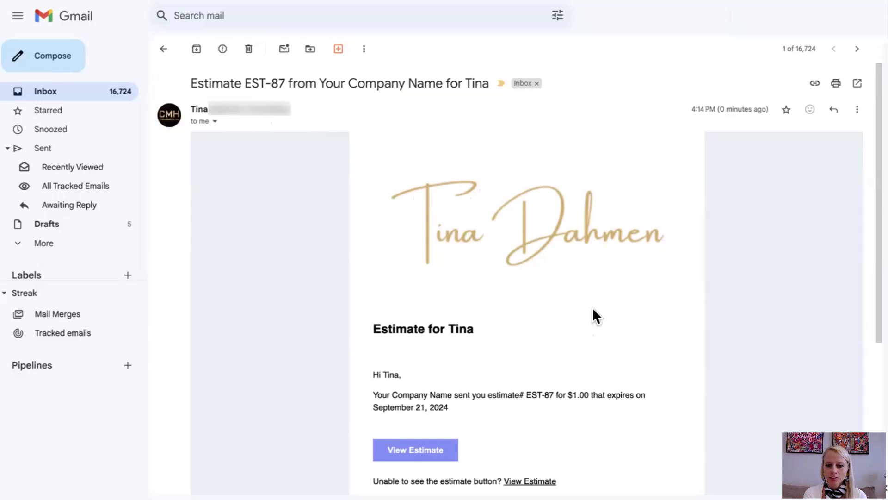
Switch to Gmail, view the estimate from the received email, and check its acceptance confirmation without accepting
scroll(588, 309, down, 3)
scroll(660, 346, down, 1)
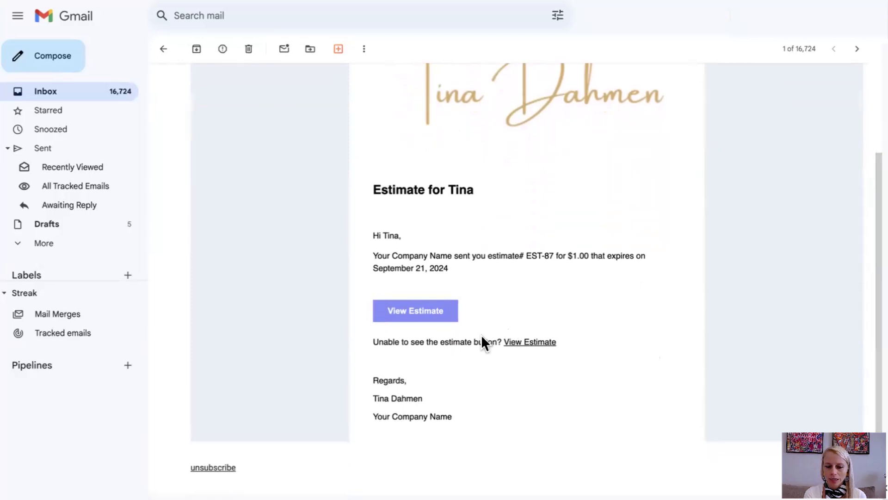
click(413, 311)
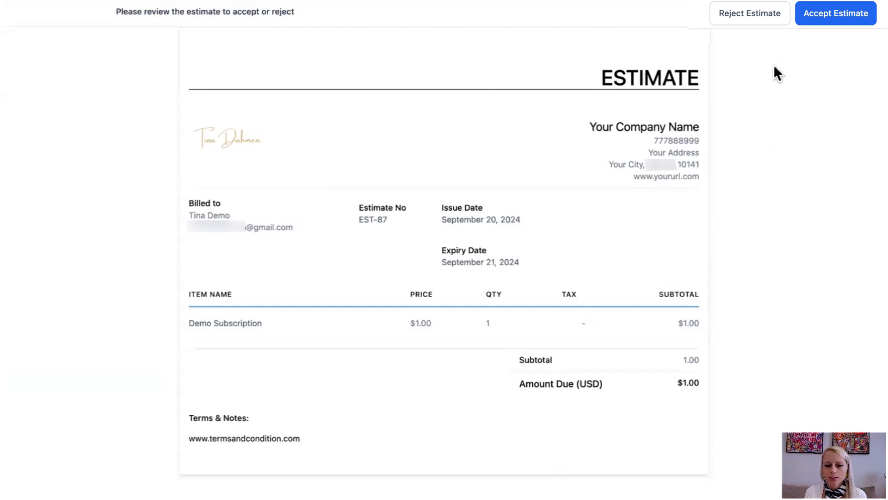
click(833, 16)
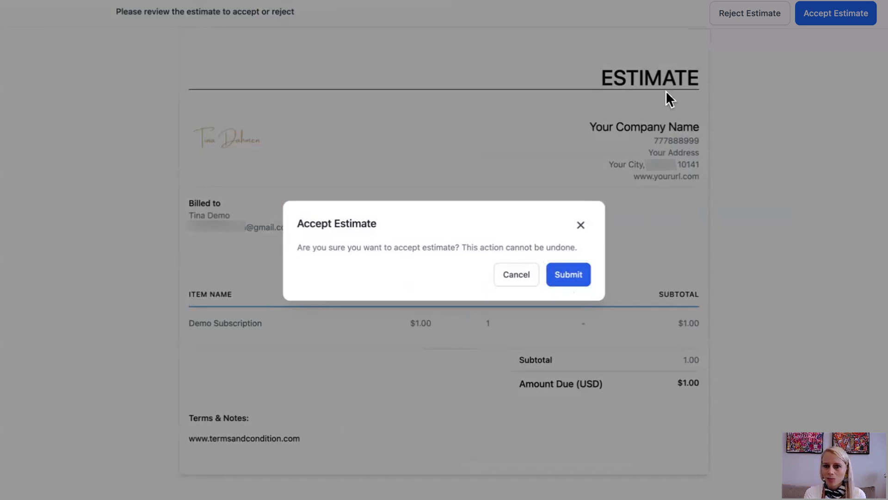
click(514, 276)
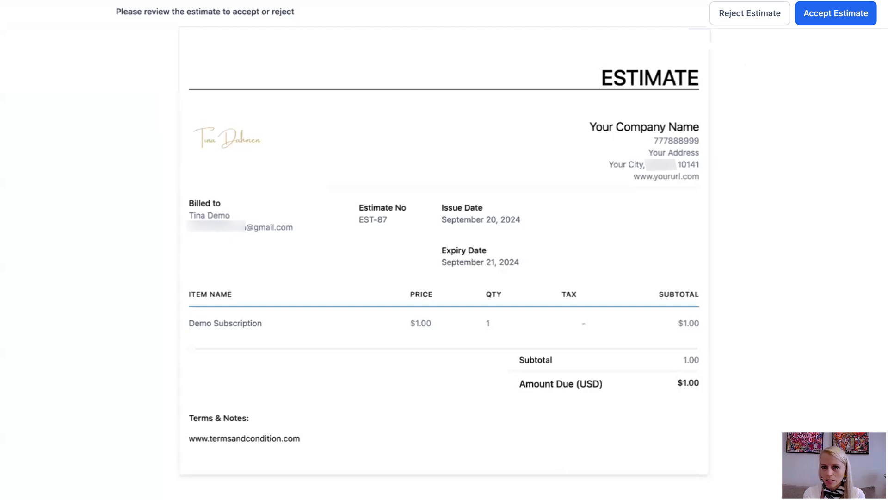
Reject the estimate with the reason "Price too high"
click(749, 13)
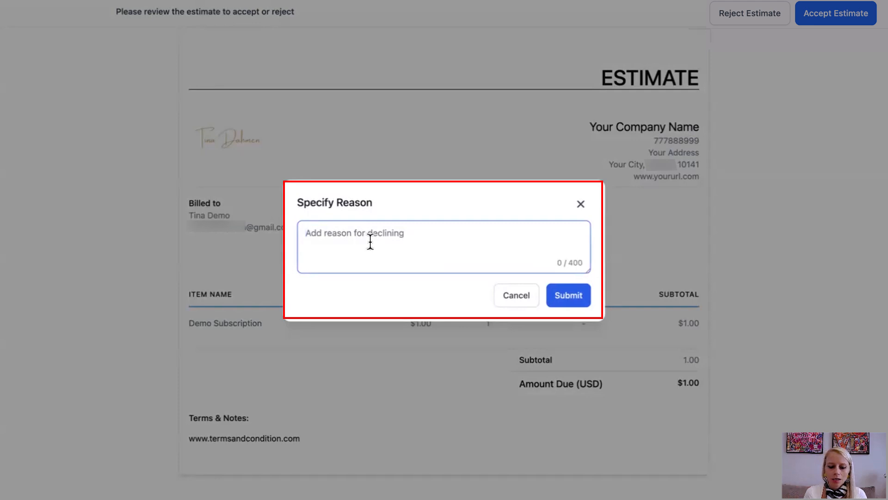
text(Price too high)
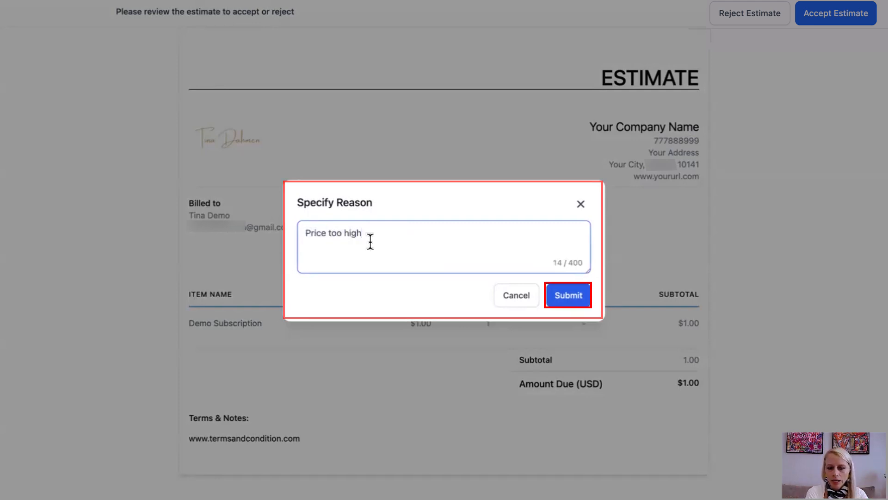
click(562, 297)
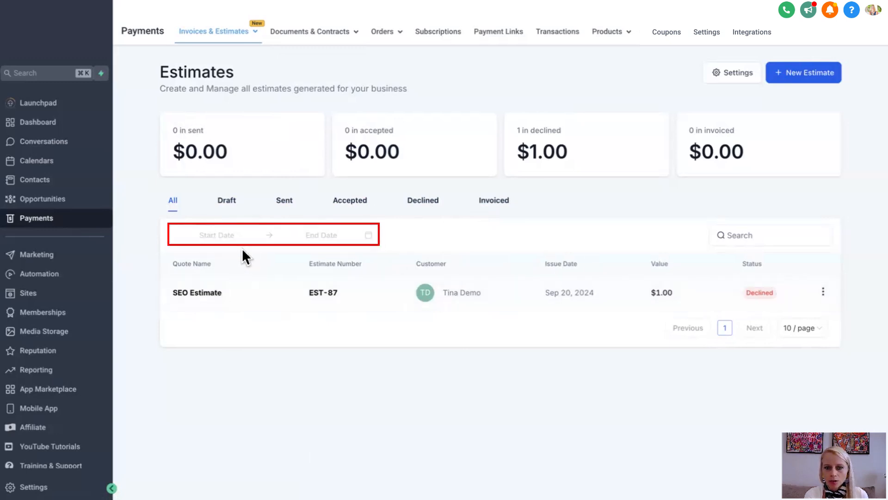
Switch to the Payments estimates list and look over its date filter, status categories and the SEO Estimate entry
click(217, 231)
click(426, 222)
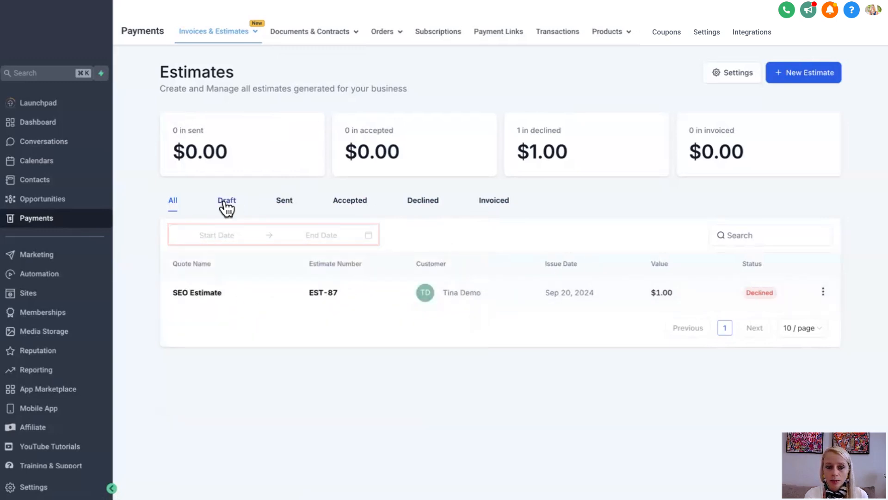
click(422, 204)
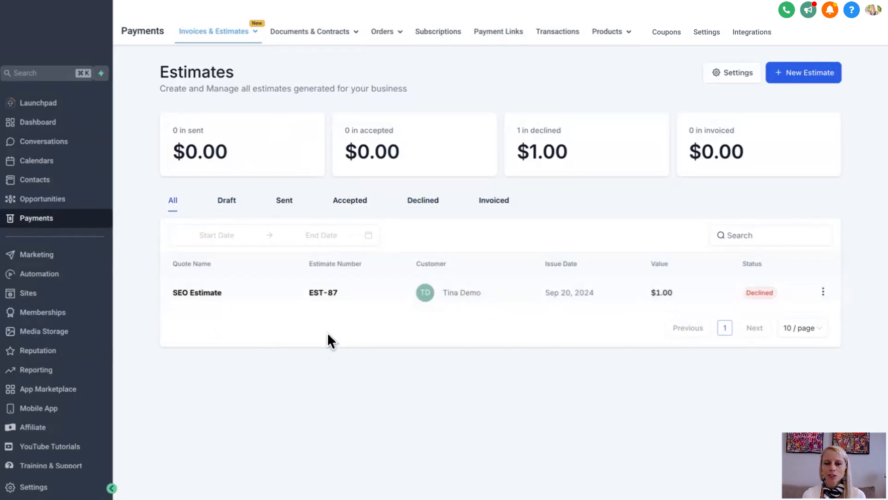
click(204, 300)
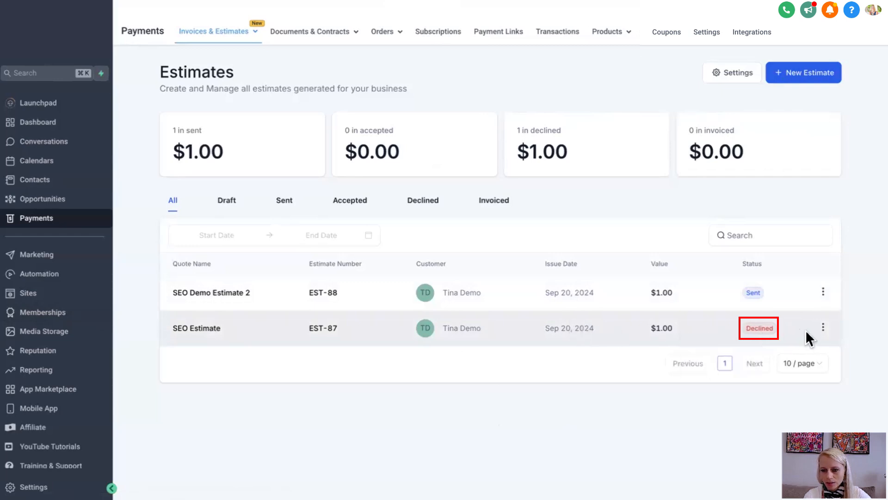
Open SEO Demo Estimate 2 for editing and look at its further options
click(824, 293)
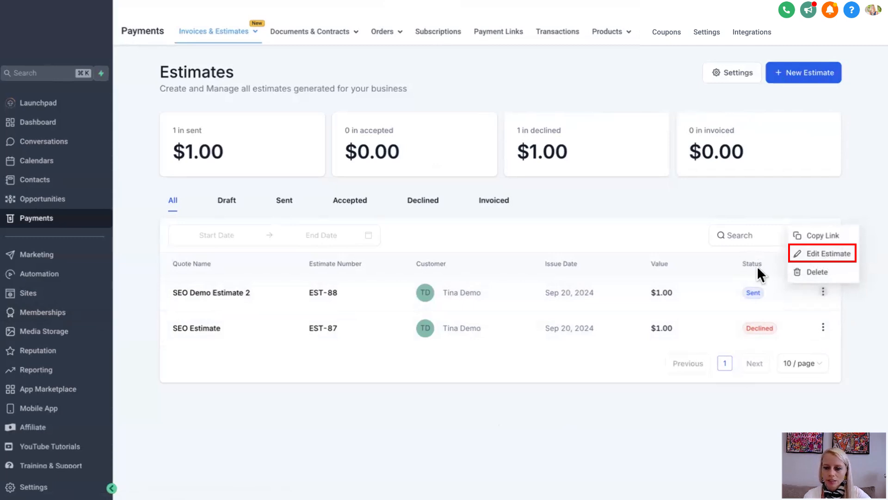
click(819, 257)
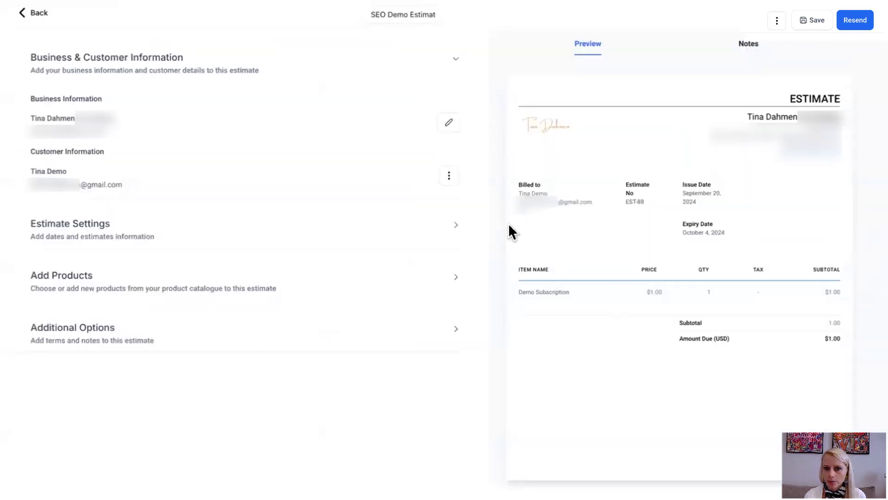
click(776, 21)
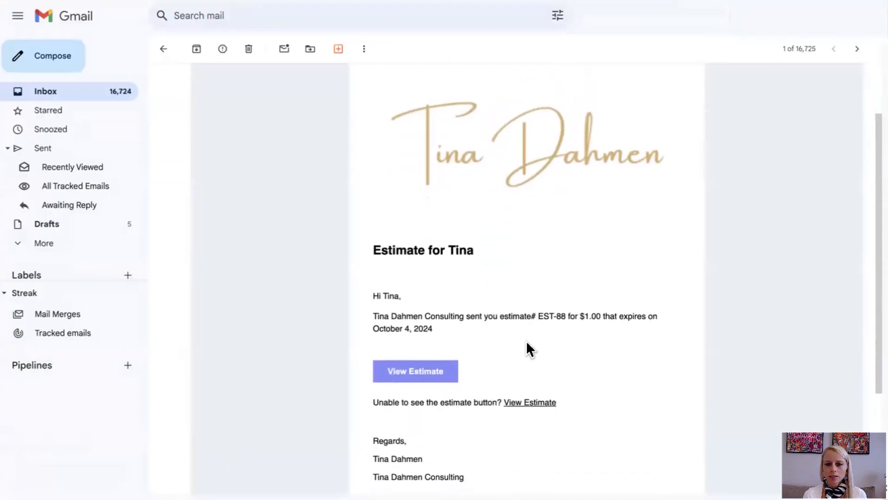
Switch to Gmail, view the second estimate from its email, and accept it
scroll(526, 340, down, 1)
scroll(500, 350, down, 1)
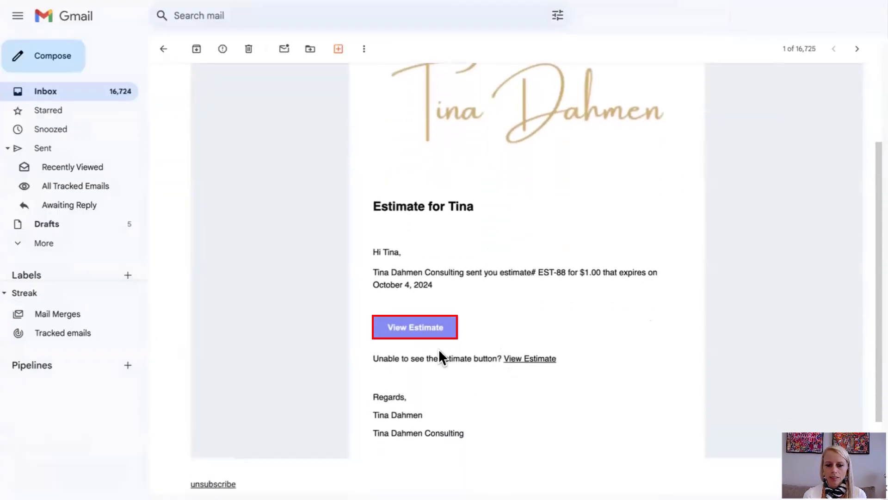
click(409, 333)
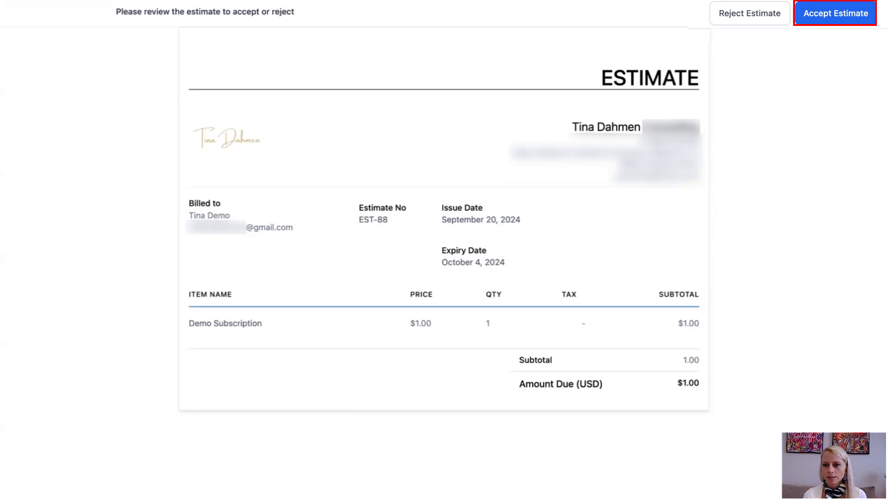
click(836, 13)
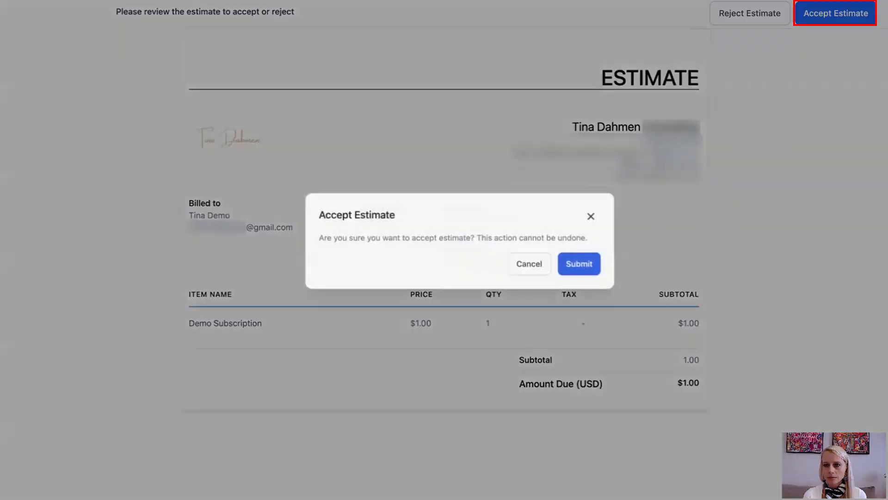
click(568, 274)
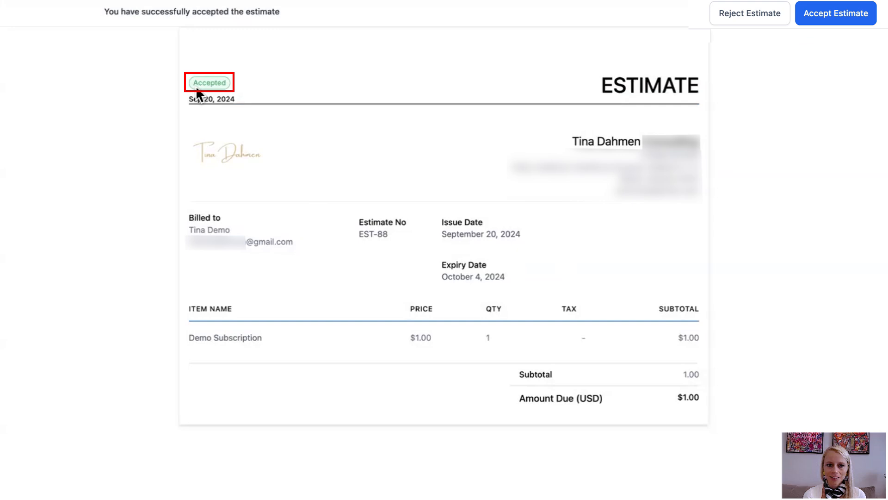